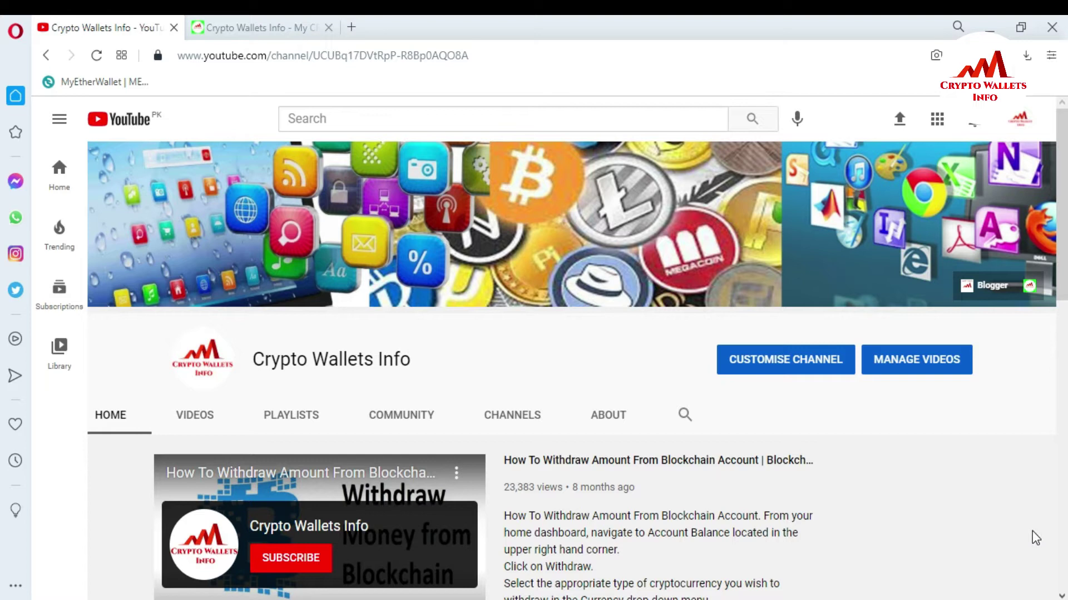
Bring the Crypto Wallets Info tab forward and place the Atomic Wallet window over it
click(273, 23)
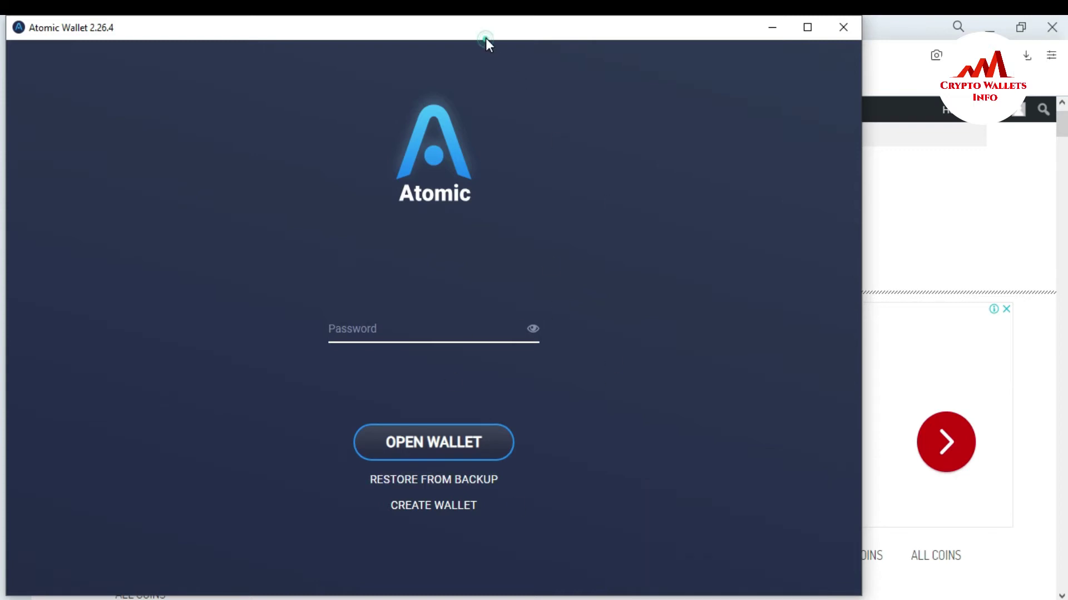
drag(485, 38, 603, 45)
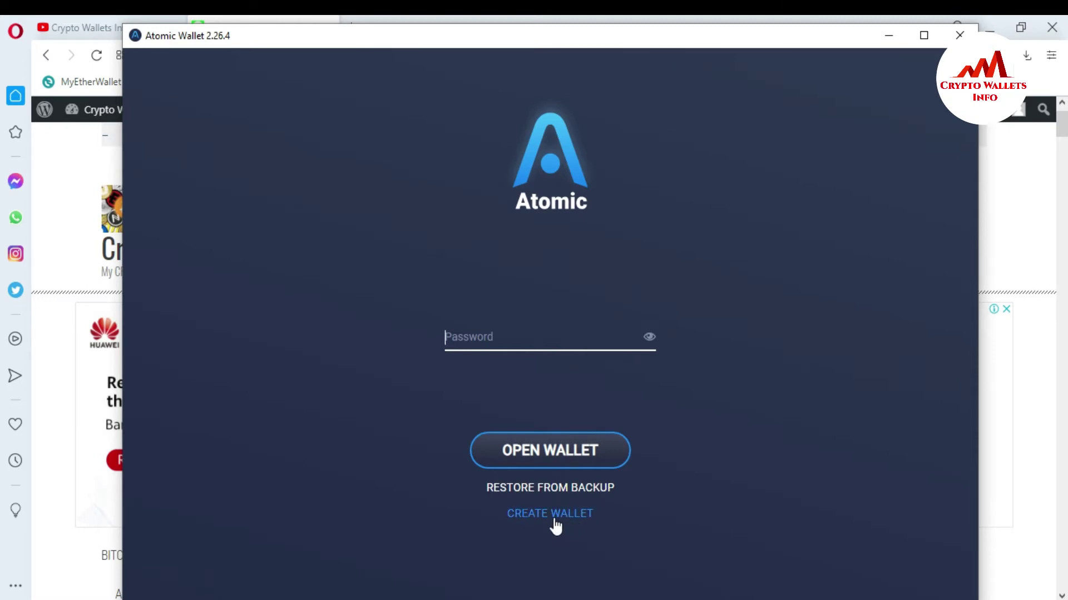
Choose CREATE WALLET on the start screen to bring up the existing-wallet warning
click(553, 523)
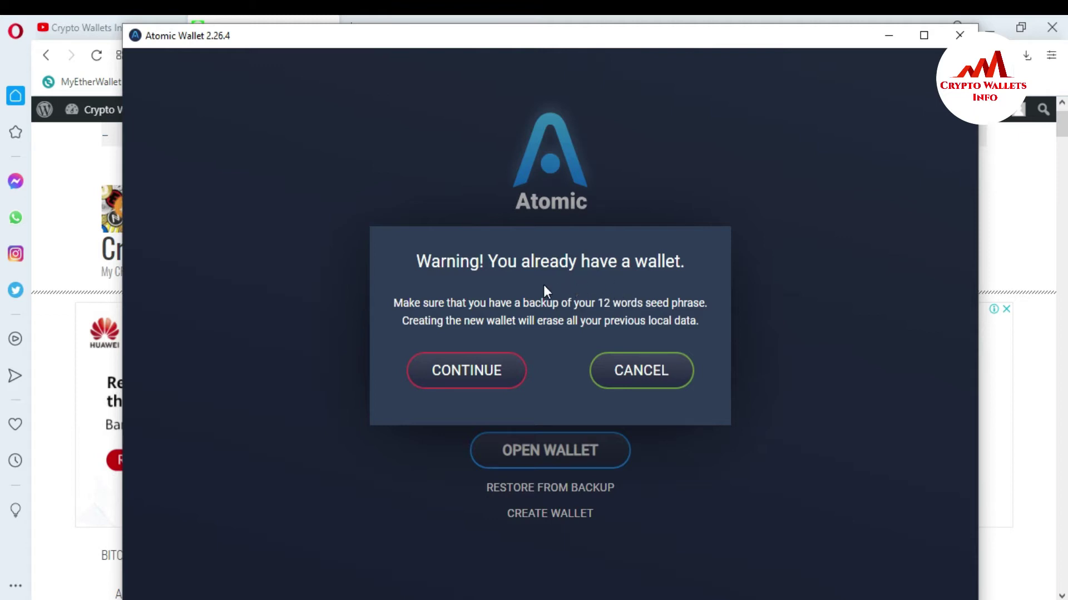
Accept erasing the old wallet, then enter and confirm a new wallet password and submit it
click(465, 371)
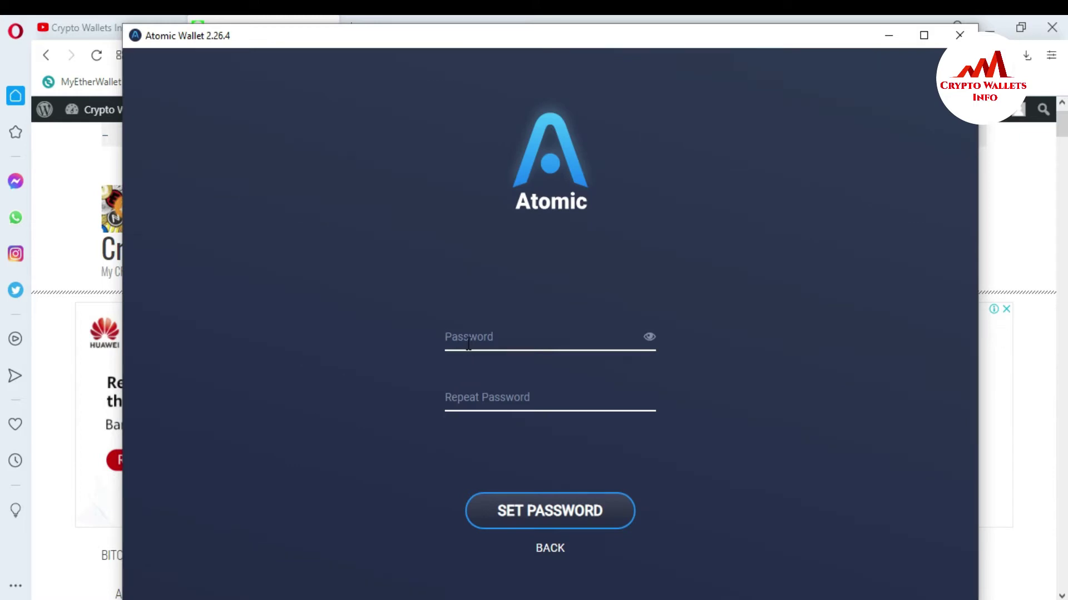
click(471, 345)
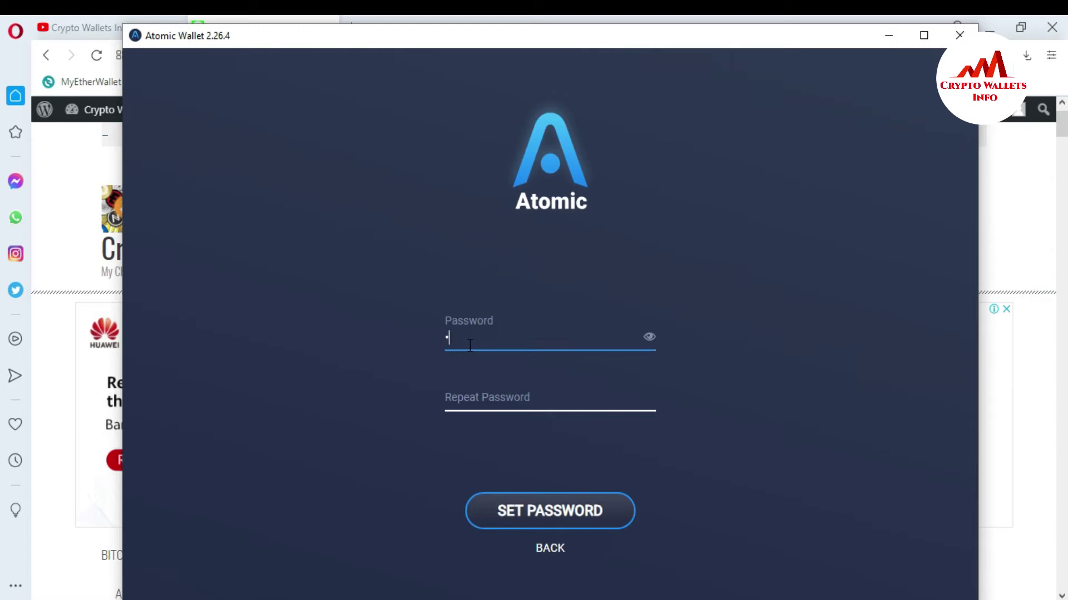
click(489, 395)
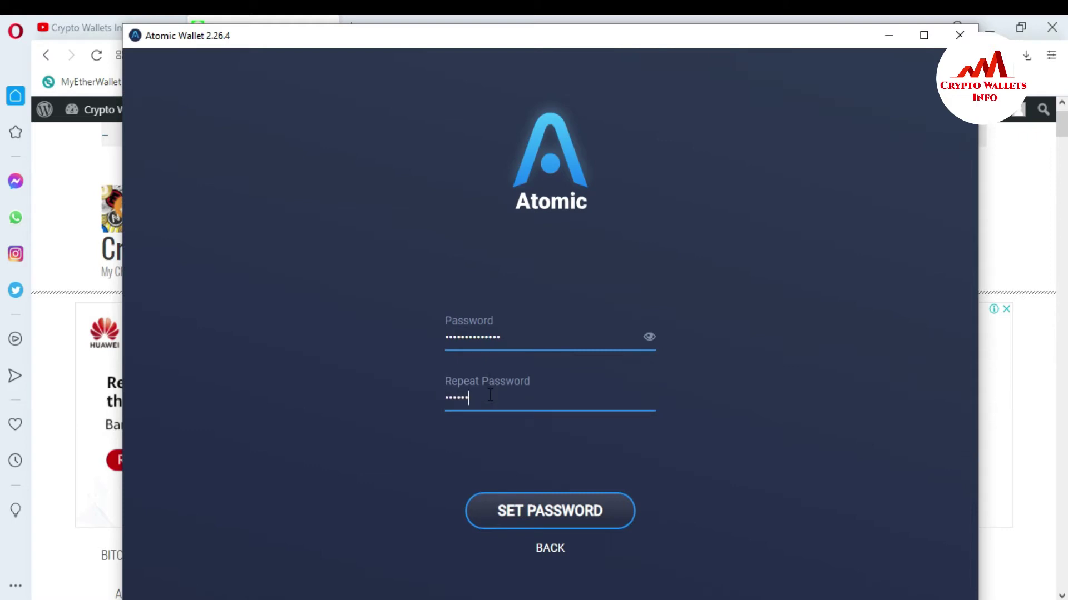
click(569, 520)
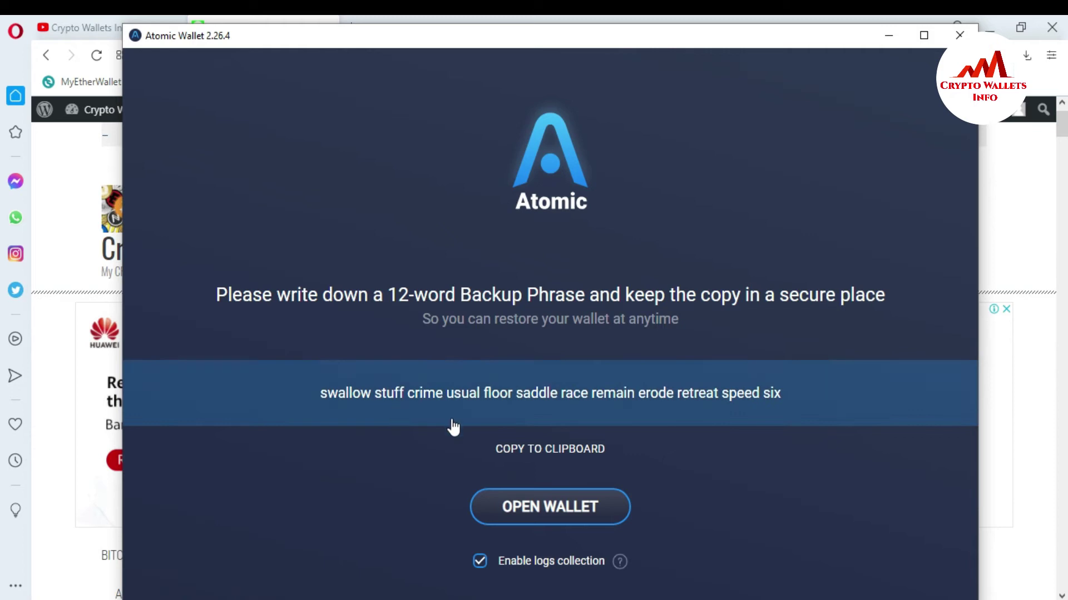
Copy the displayed 12-word backup phrase to the clipboard
click(520, 453)
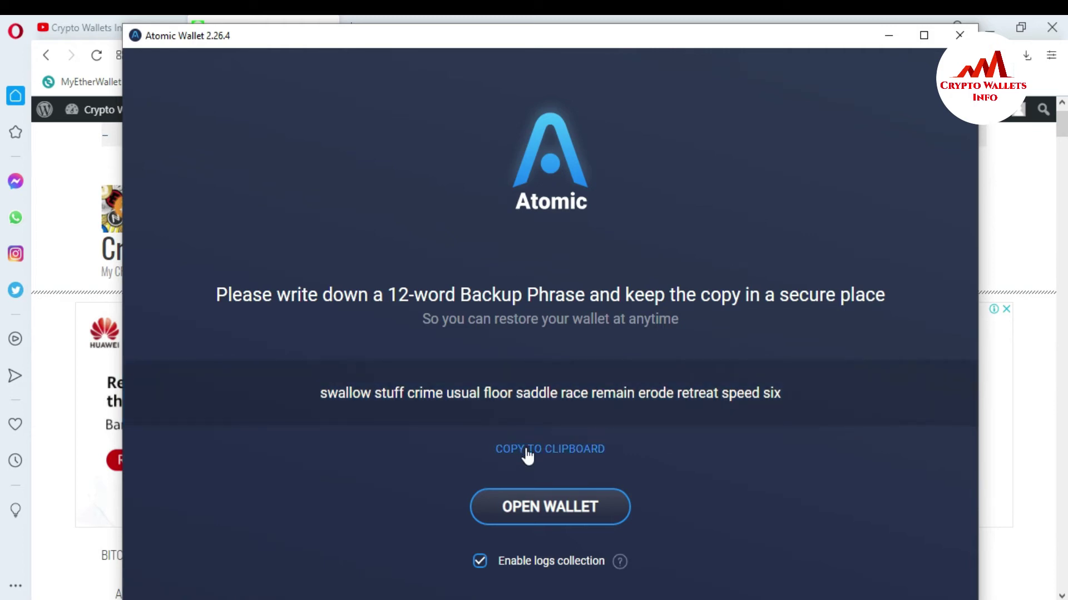
Paste the backup phrase into Notepad under an 'Atomic Wallet' heading, placed below the wallet
click(526, 450)
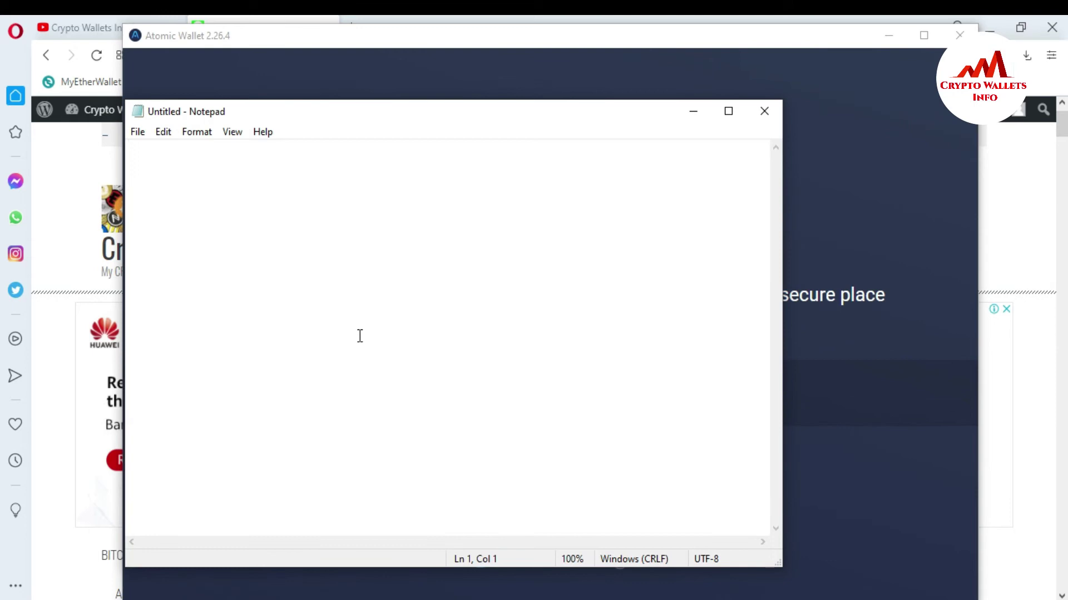
text(At)
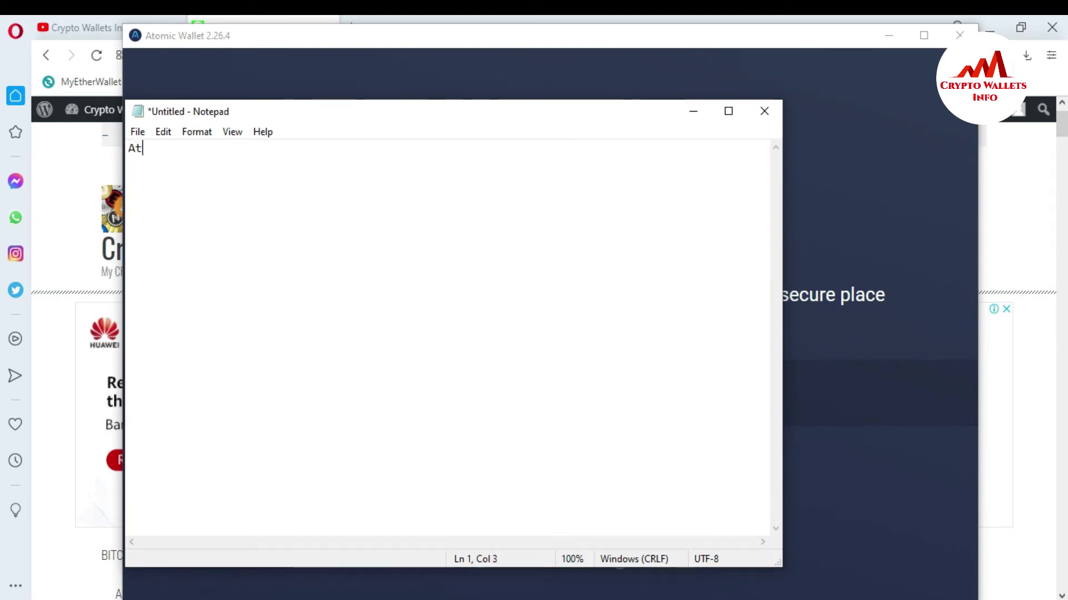
text(omic )
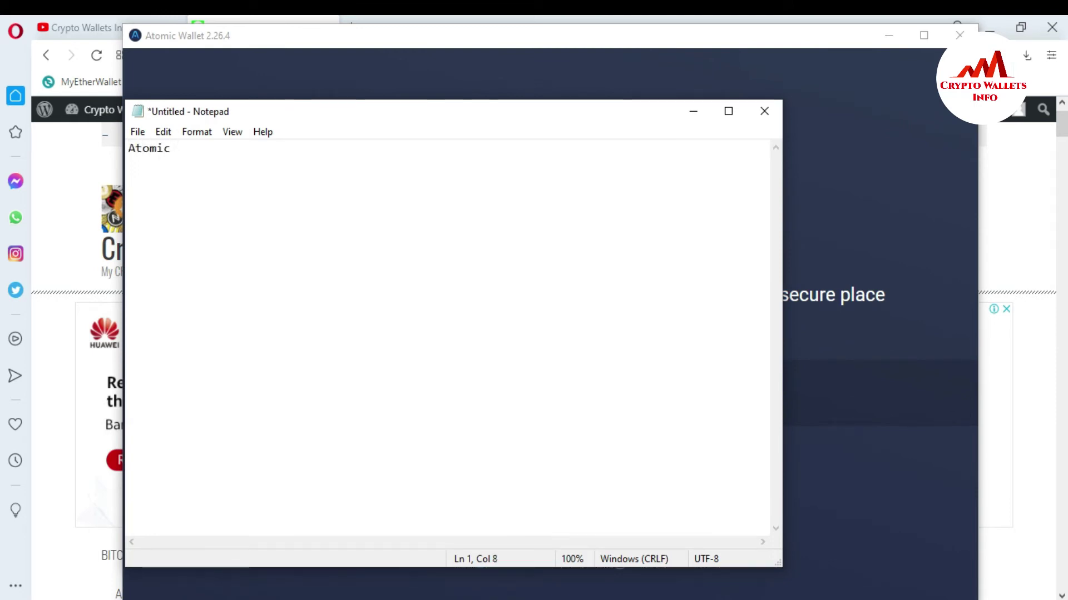
text(Wallet)
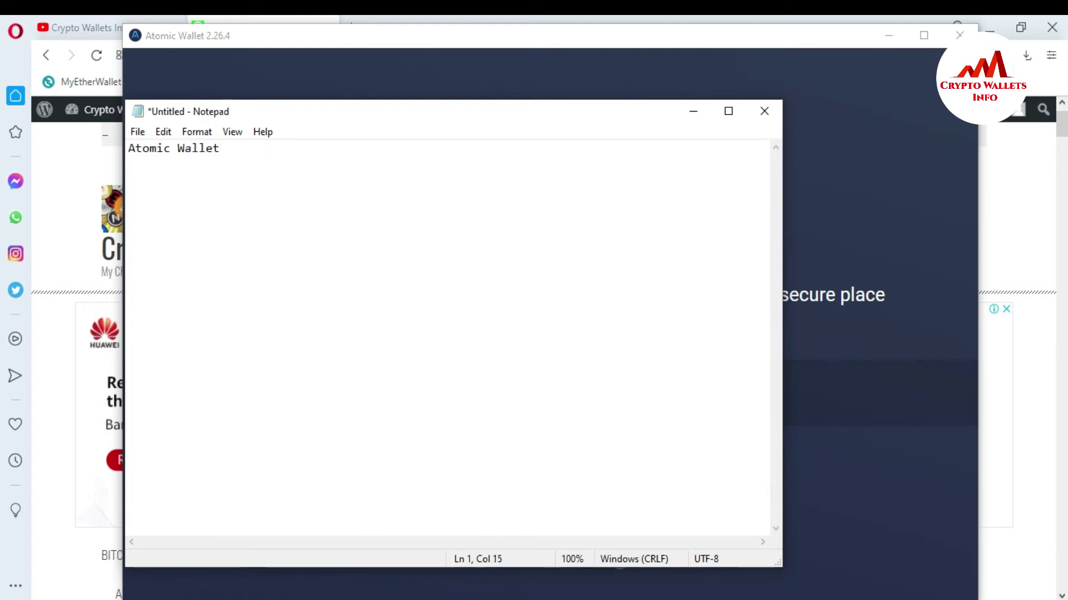
key(Return)
key(Return)
key(ctrl+v)
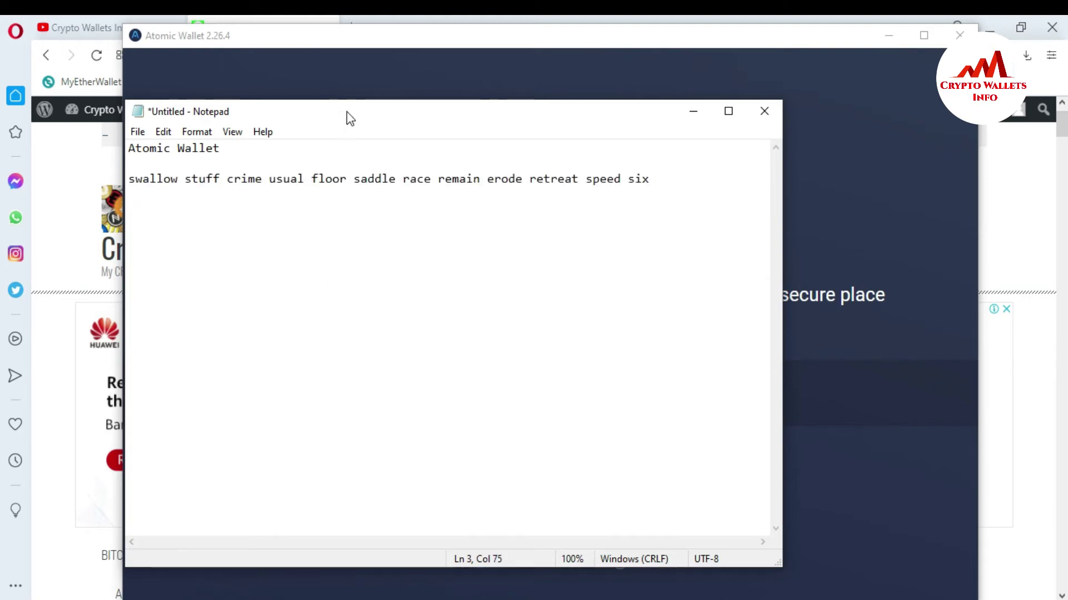
mouse_move(348, 117)
mouse_down()
mouse_move(435, 219)
mouse_move(469, 436)
mouse_up()
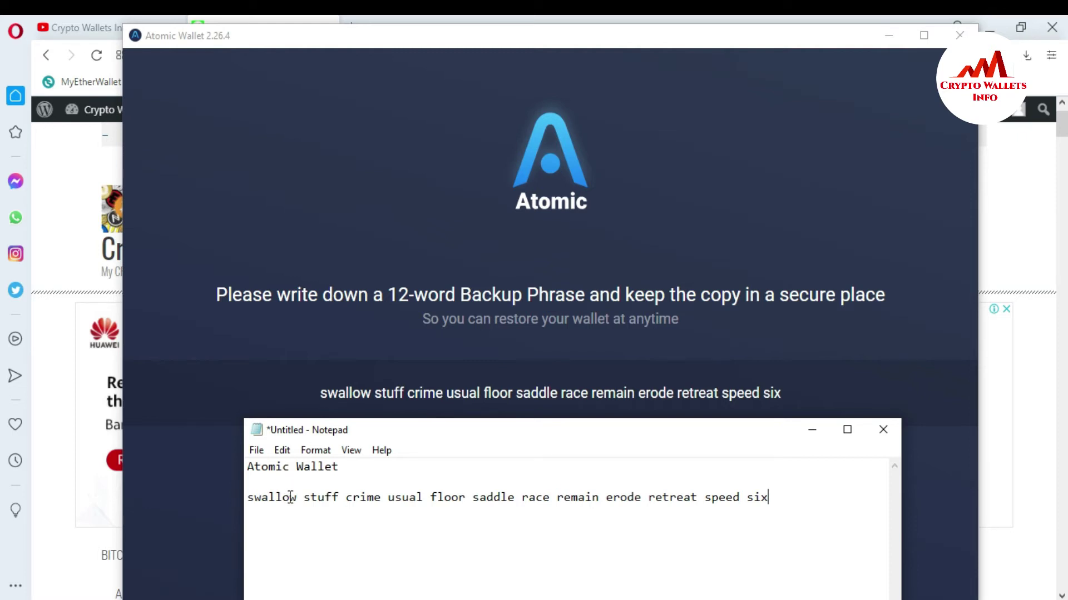
Select through the pasted phrase word by word to check its spacing against the wallet
double_click(290, 497)
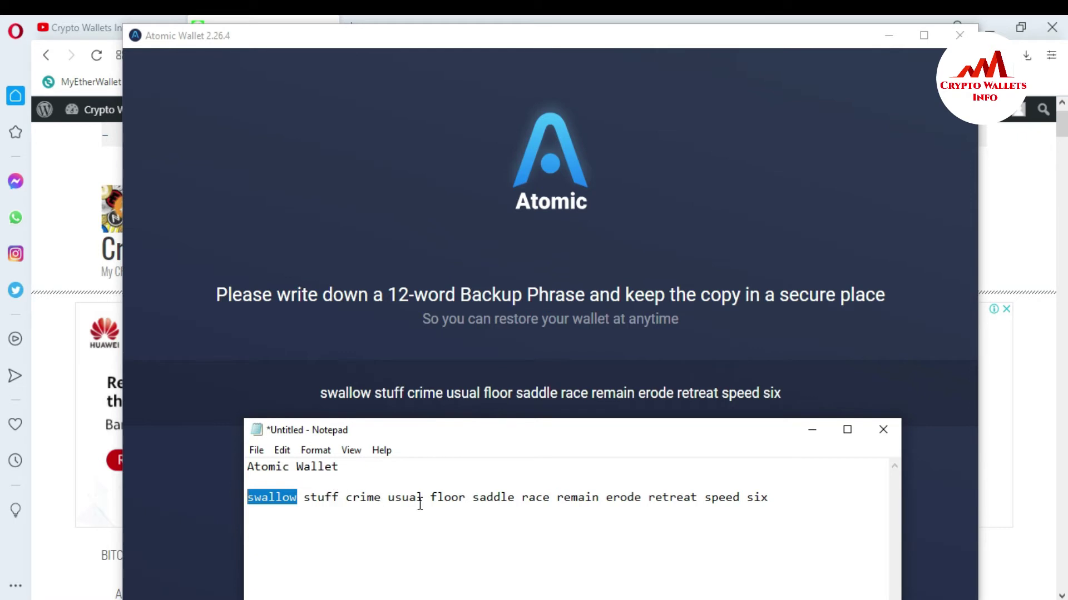
drag(423, 497, 412, 497)
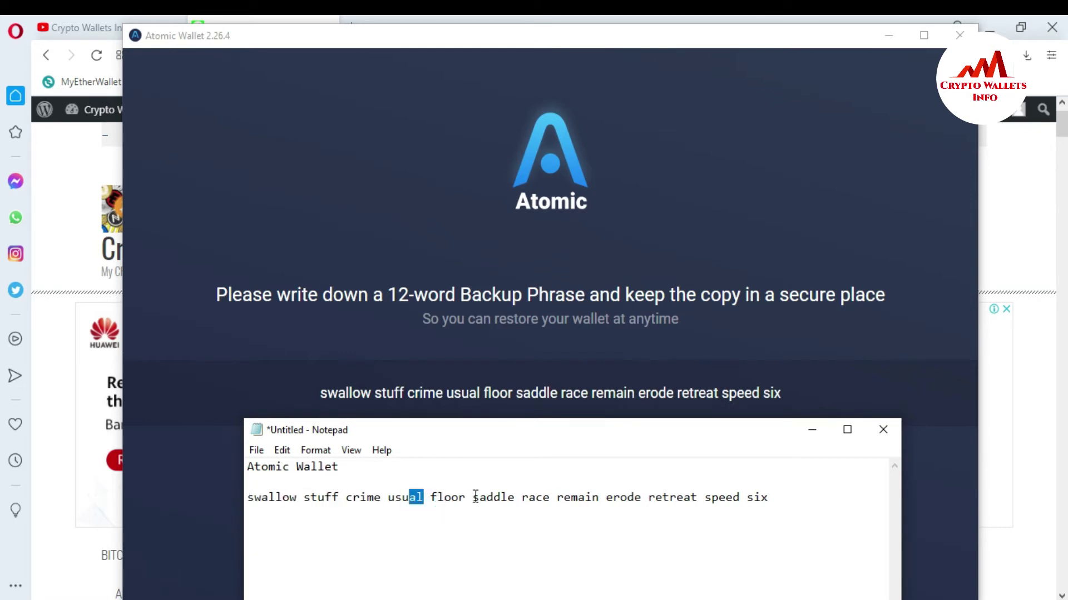
drag(479, 497, 500, 497)
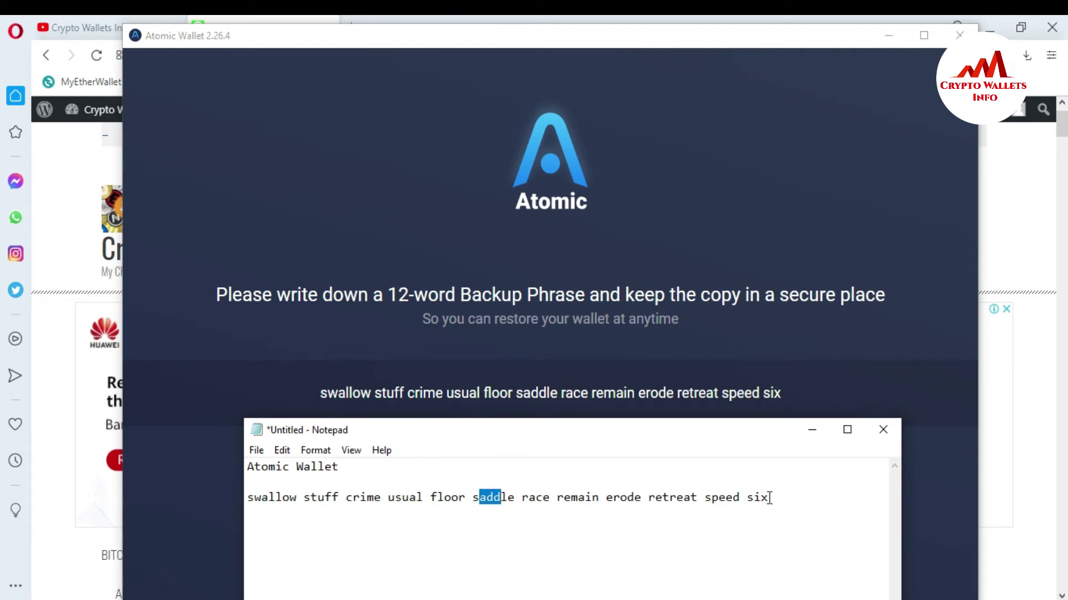
drag(769, 497, 573, 498)
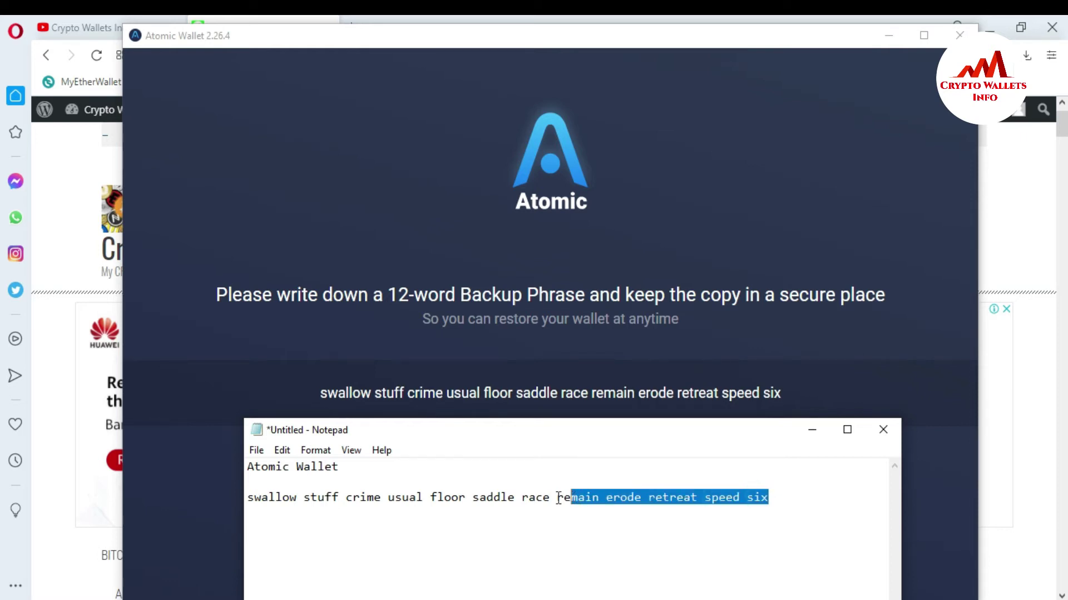
drag(573, 497, 248, 514)
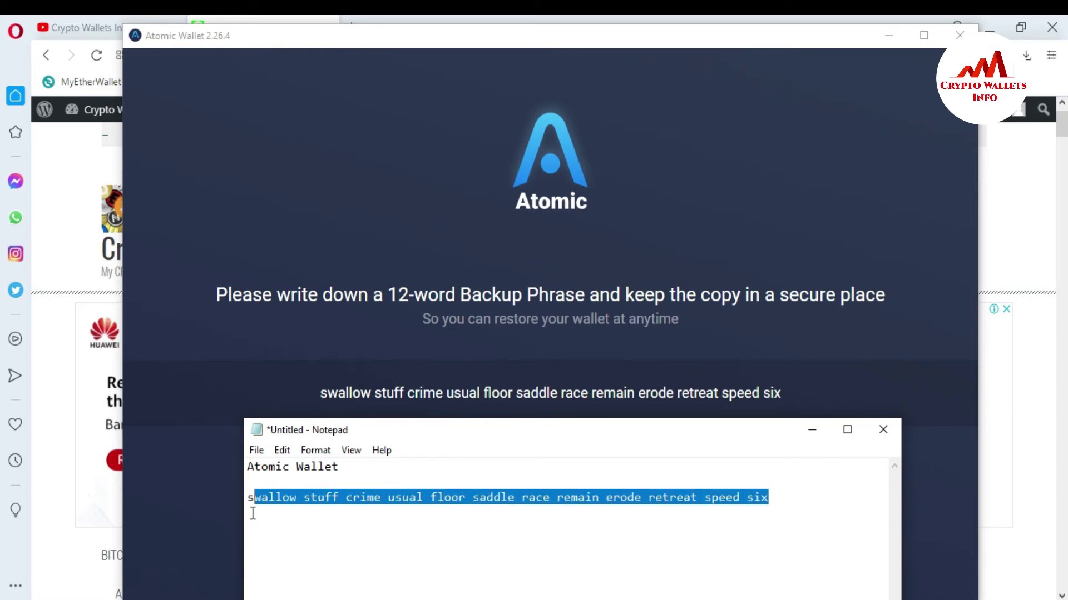
click(283, 515)
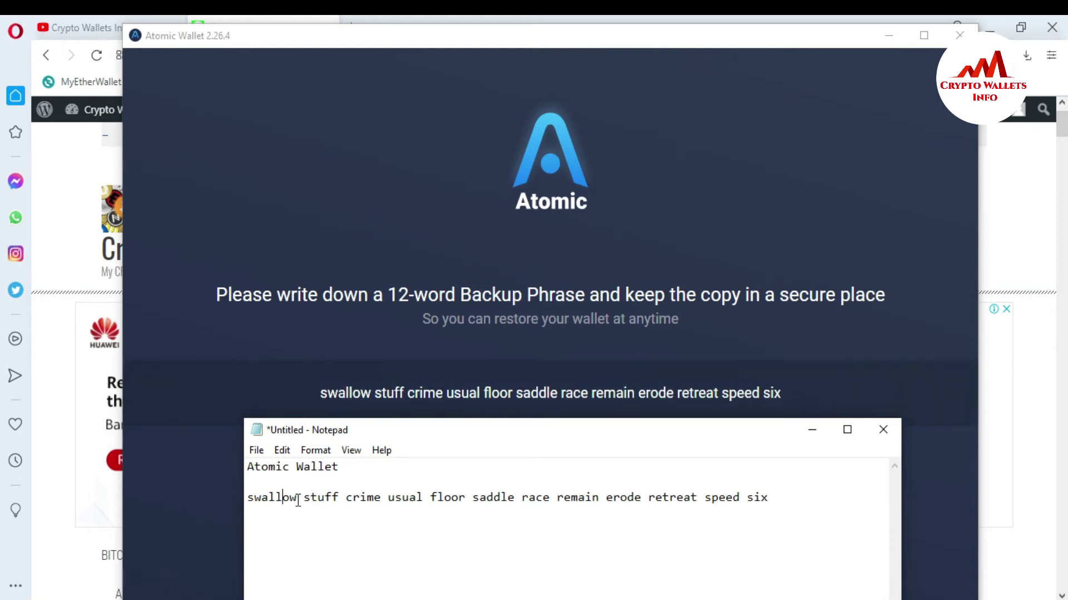
drag(298, 499, 302, 502)
drag(339, 498, 471, 499)
Delete the extra space before 'speed' so the note matches the wallet's twelve words
click(516, 499)
click(706, 499)
key(BackSpace)
click(764, 498)
click(698, 496)
Move the Notepad note higher up the screen, briefly maximizing and restoring it
mouse_move(671, 435)
mouse_down()
mouse_move(703, 545)
mouse_move(681, 266)
mouse_up()
double_click(682, 265)
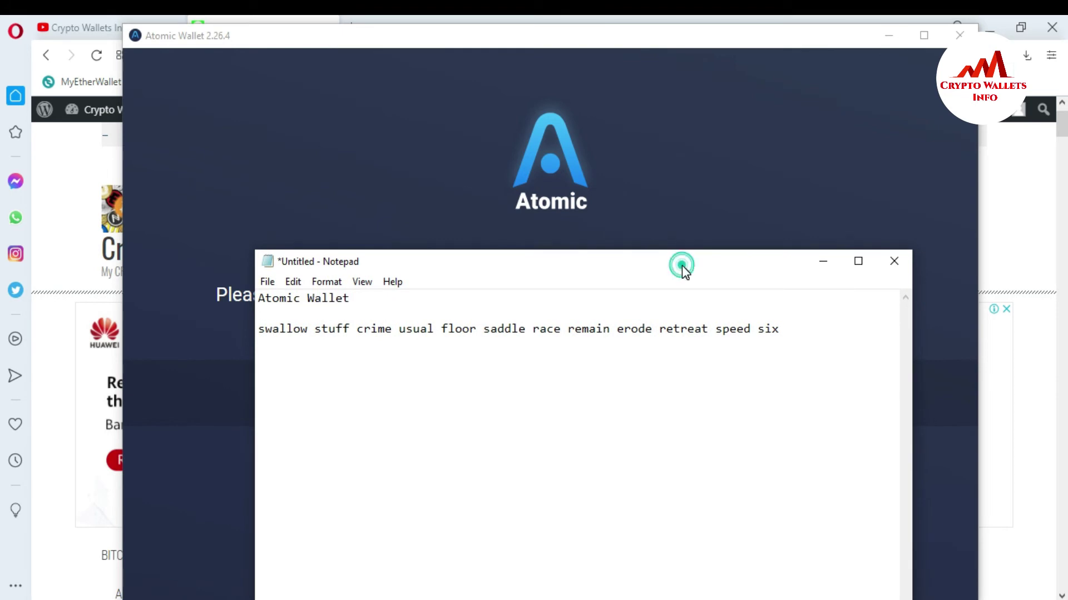
click(1012, 23)
drag(637, 265, 630, 179)
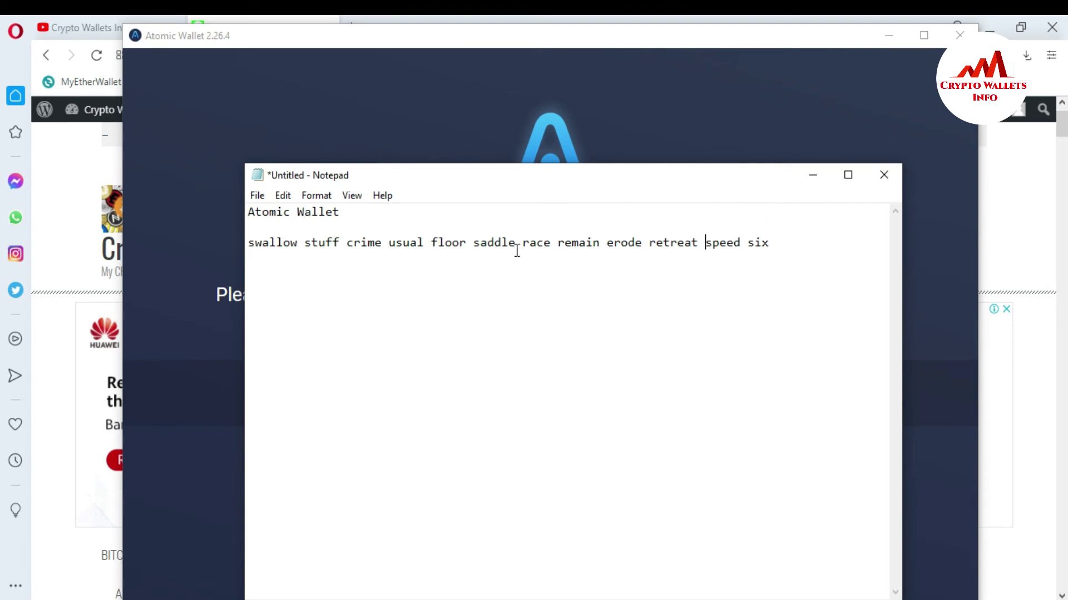
click(747, 243)
click(771, 244)
mouse_move(771, 245)
mouse_down()
mouse_move(244, 260)
mouse_move(336, 253)
mouse_move(251, 243)
mouse_move(601, 250)
mouse_up()
click(251, 243)
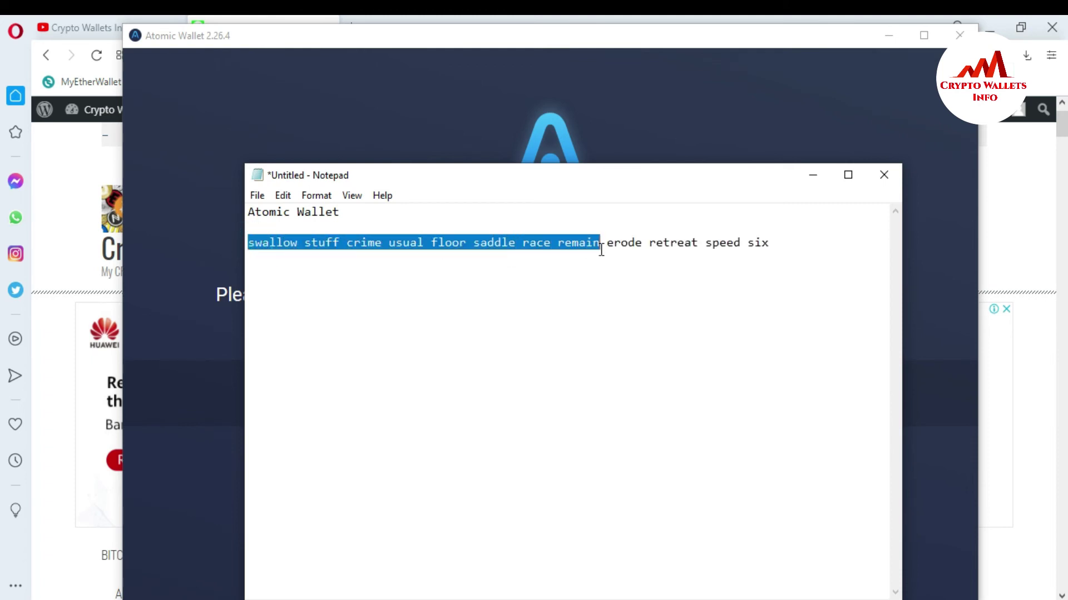
click(768, 244)
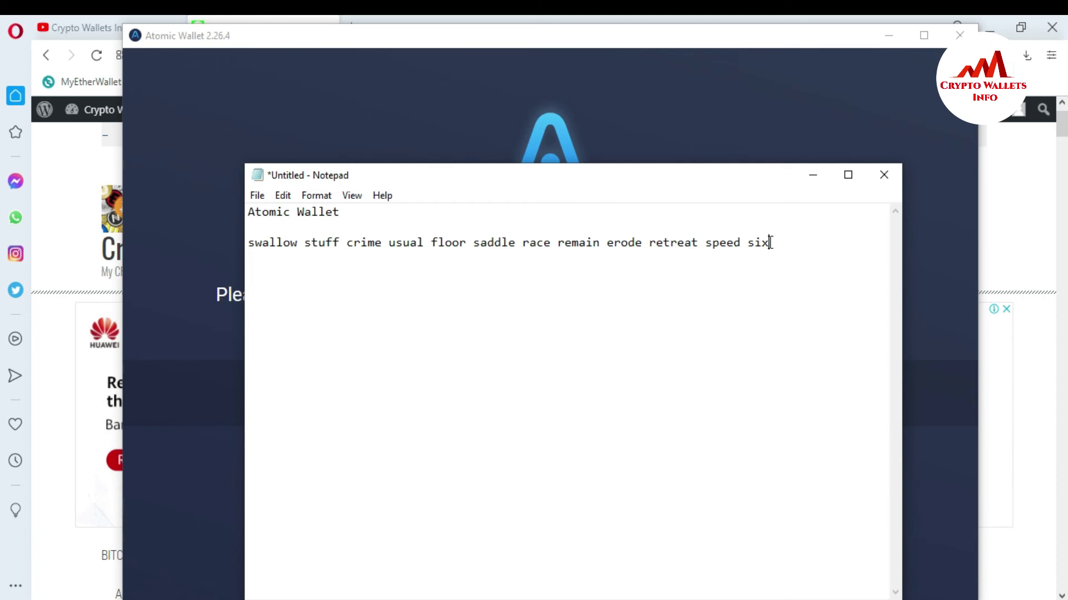
click(770, 244)
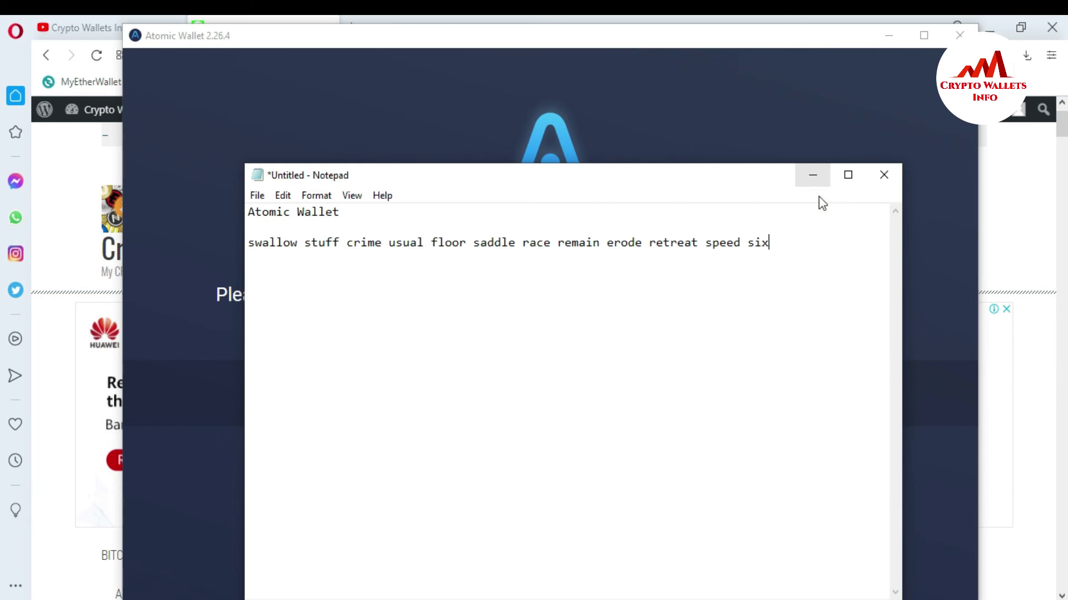
Hide Notepad, open the new wallet's dashboard, and view the Exchange section
click(812, 177)
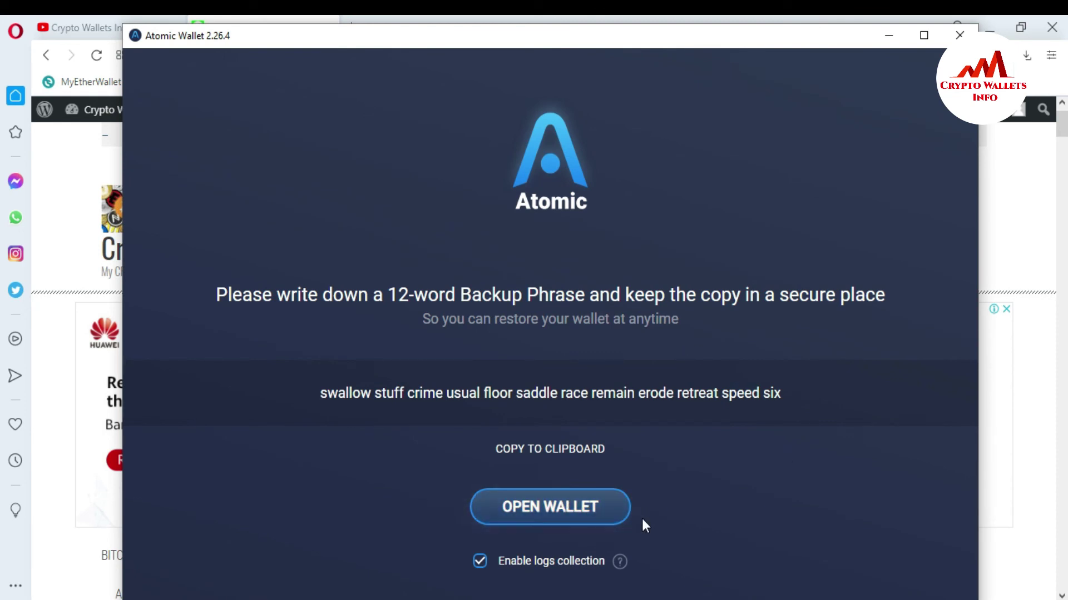
click(547, 508)
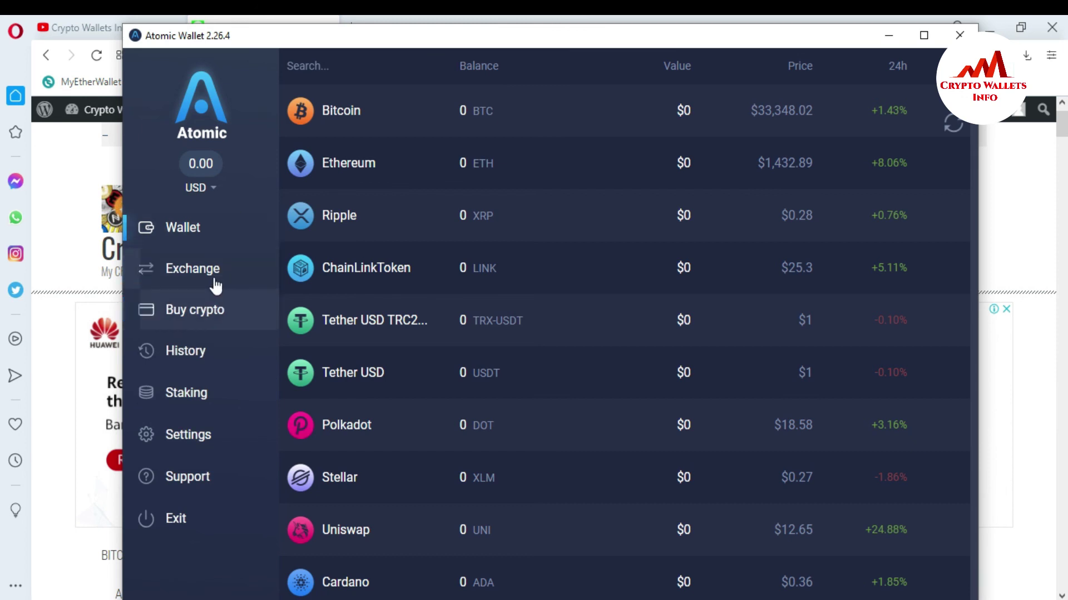
click(242, 280)
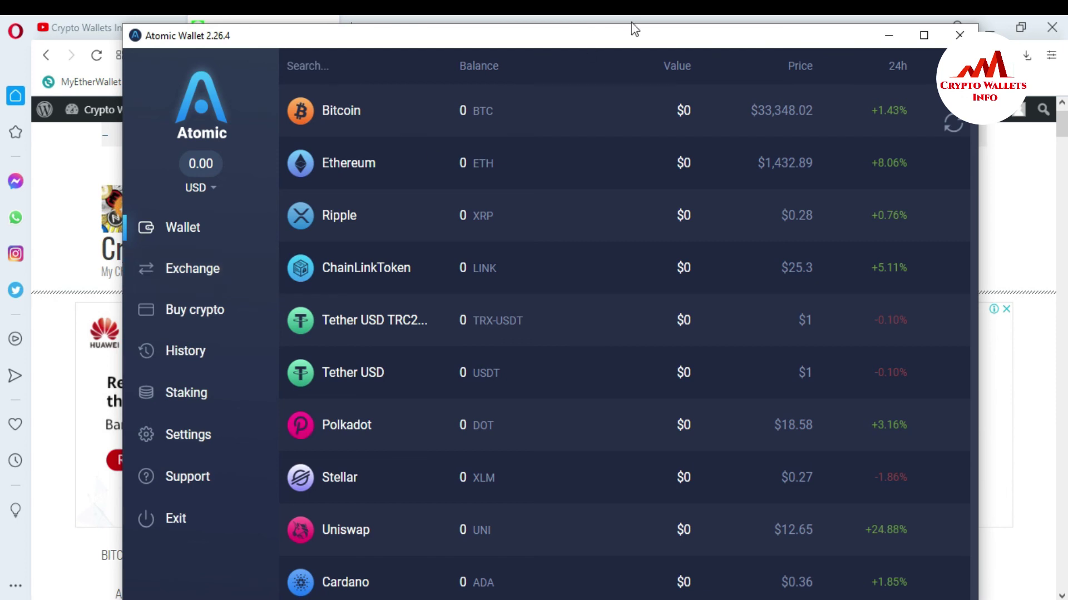
Minimize Atomic Wallet and switch Opera to the Crypto Wallets Info YouTube tab
click(887, 38)
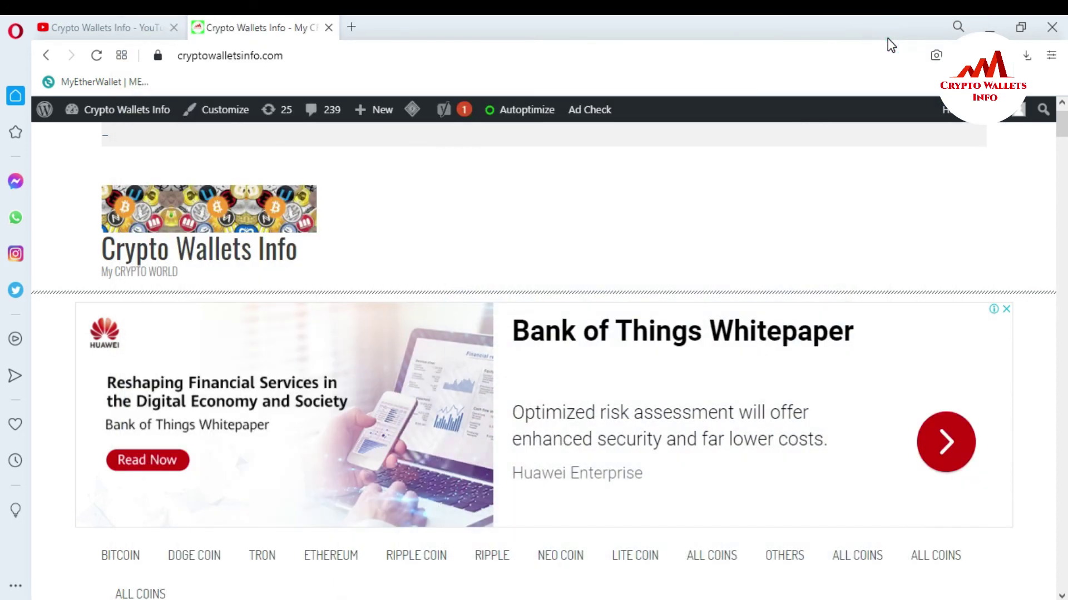
click(89, 25)
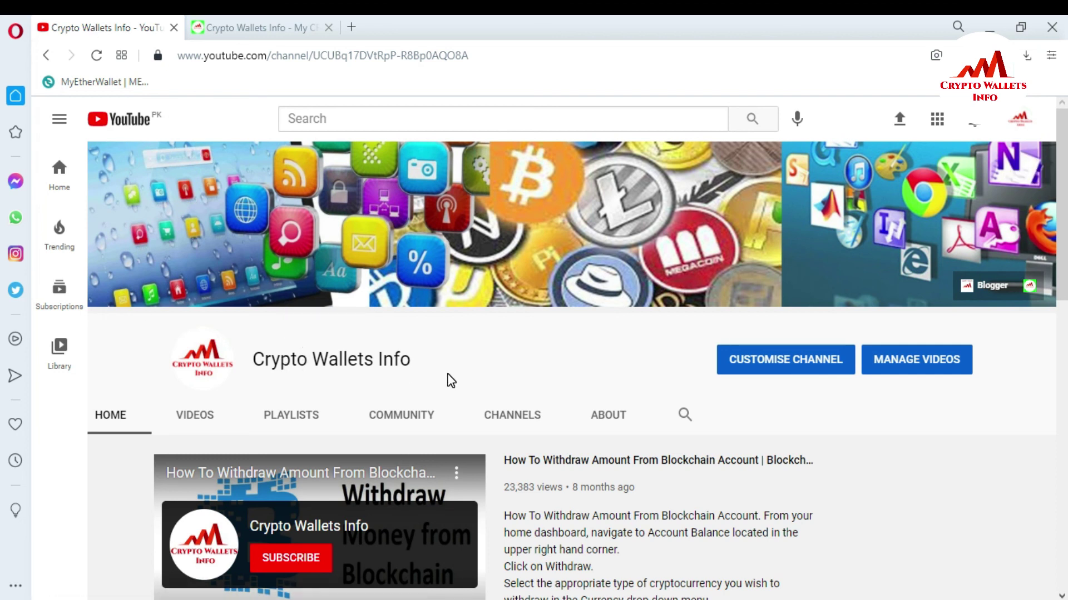
Return to cryptowalletsinfo.com and scroll down to the 'How To Setup Atomic Wallet' article
click(239, 20)
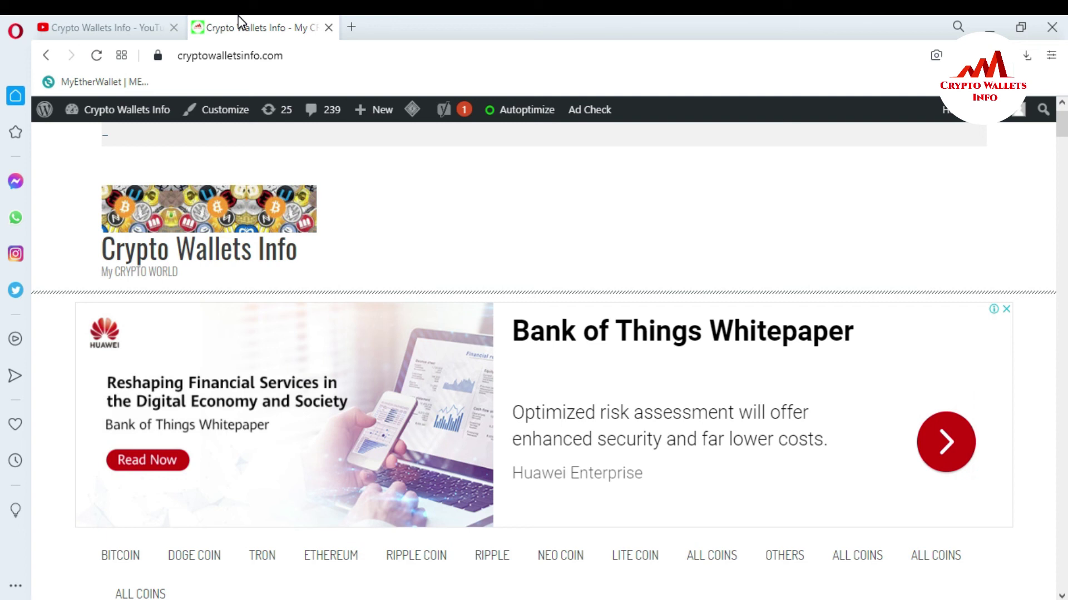
scroll(1063, 129, down, 2)
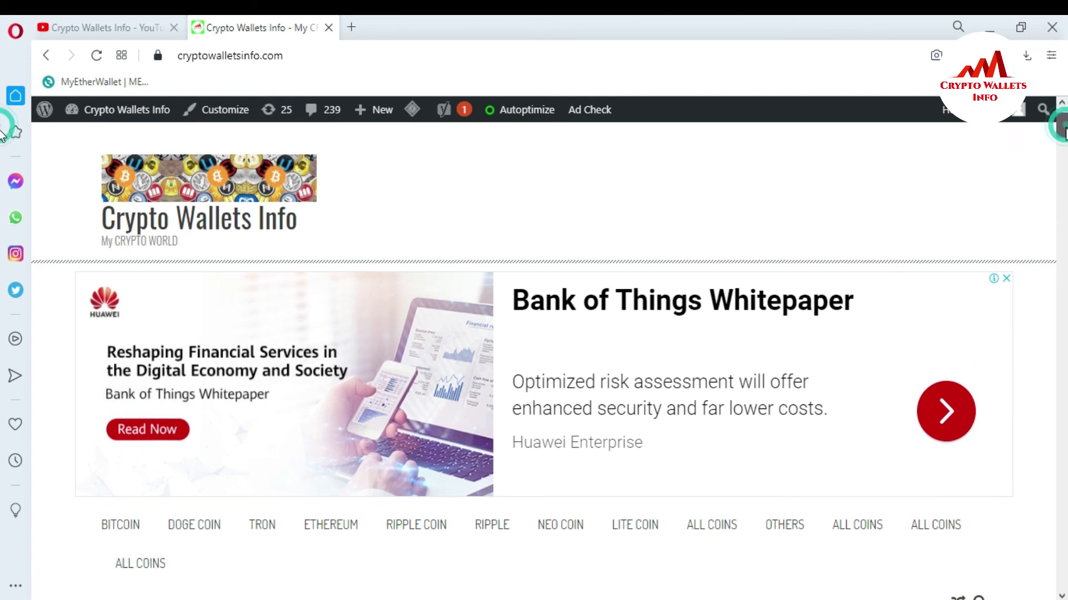
scroll(1063, 129, down, 3)
scroll(1063, 134, down, 1)
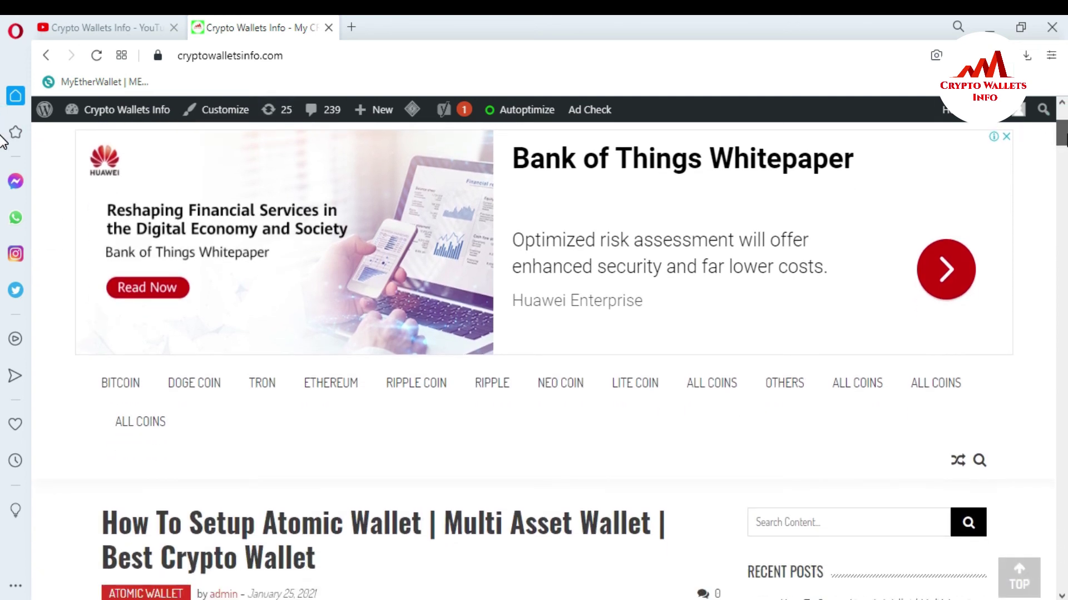